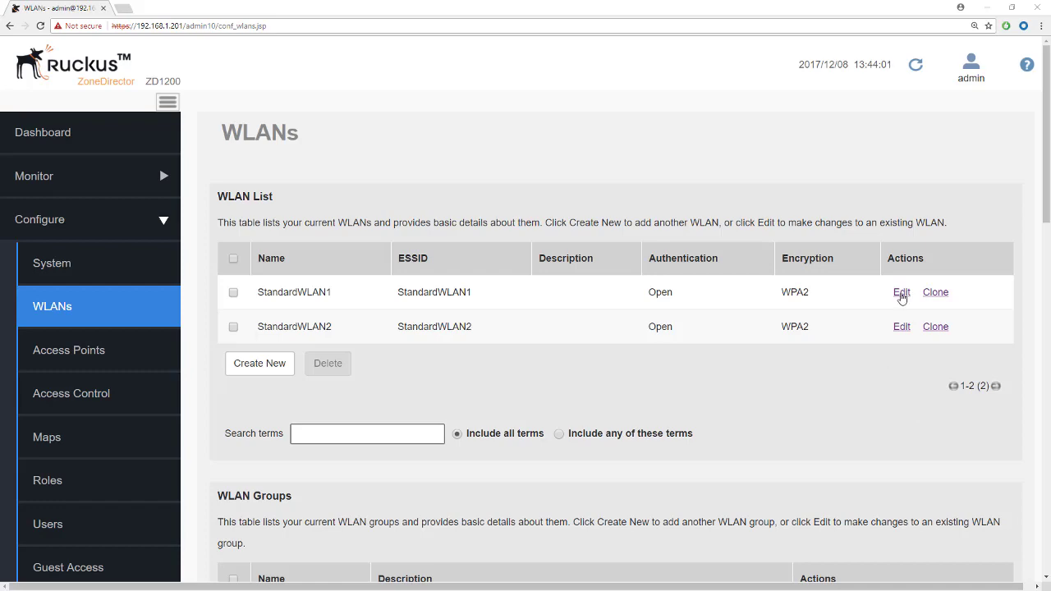
Open StandardWLAN1's edit form and scroll down to the Advanced Options header
click(901, 293)
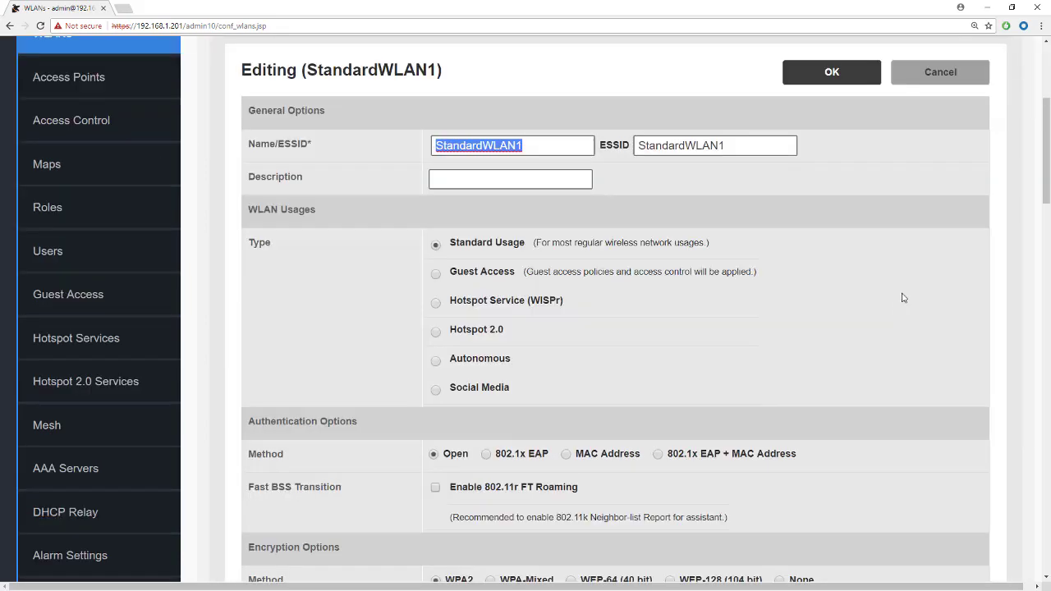
scroll(902, 297, down, 5)
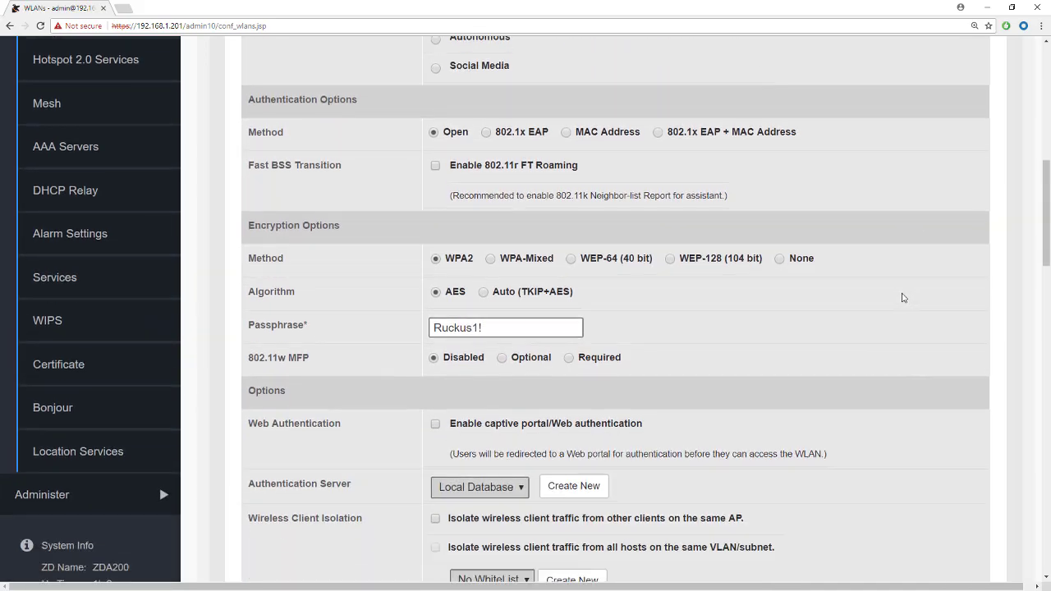
scroll(902, 297, down, 4)
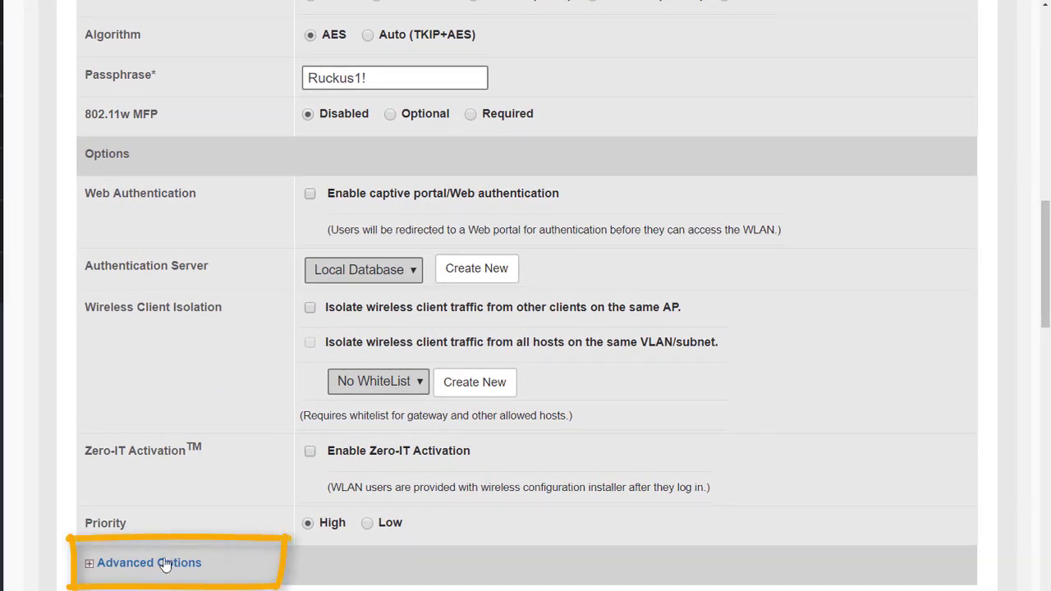
Expand Advanced Options and review settings like Accounting Server Disabled and Authentication Server Local Database
click(89, 565)
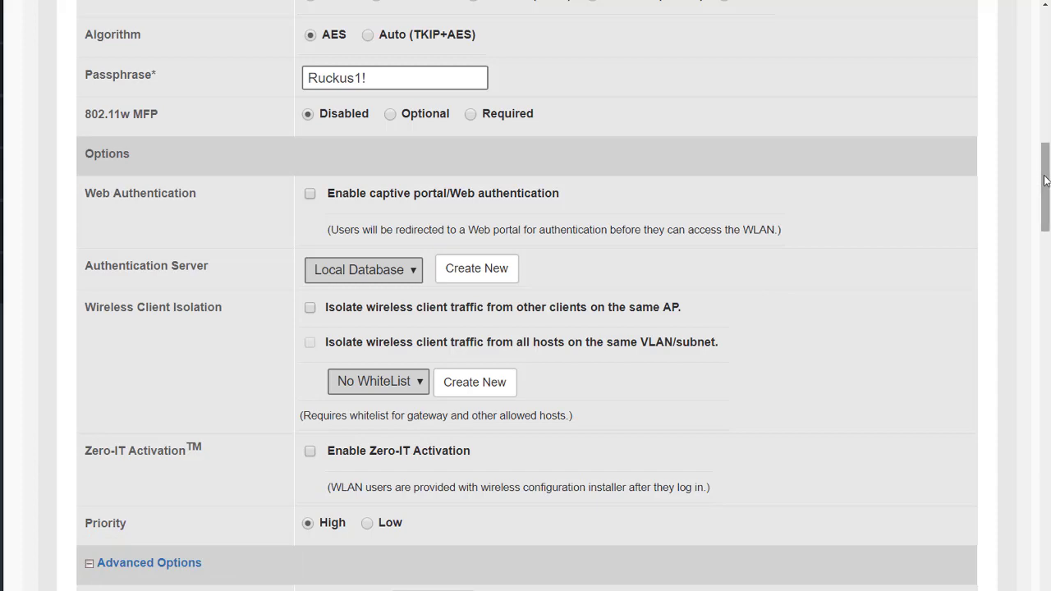
drag(1046, 181, 1048, 252)
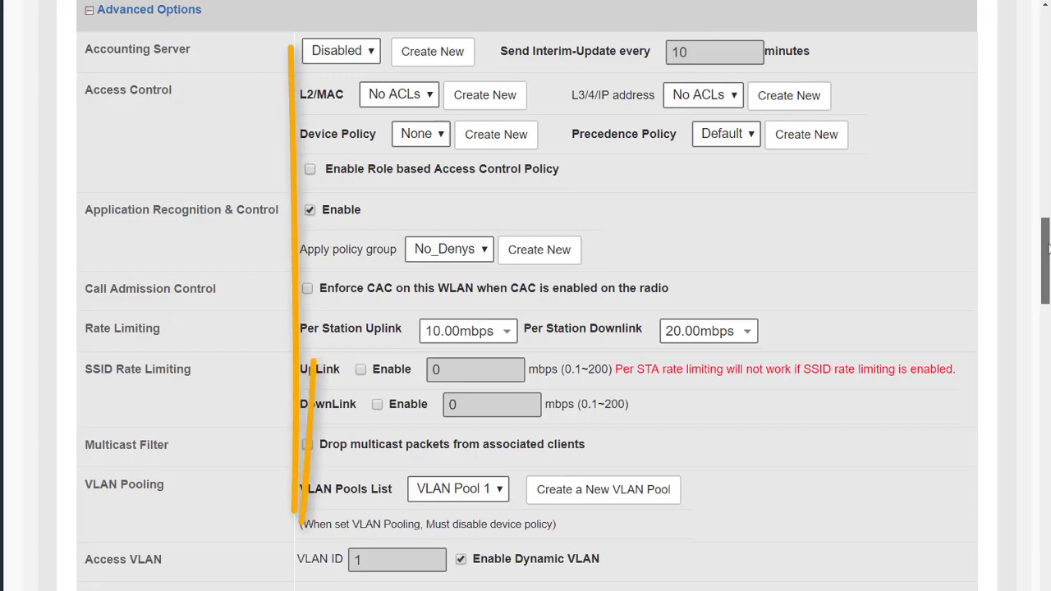
scroll(1049, 251, down, 6)
scroll(525, 296, down, 1)
scroll(526, 296, down, 4)
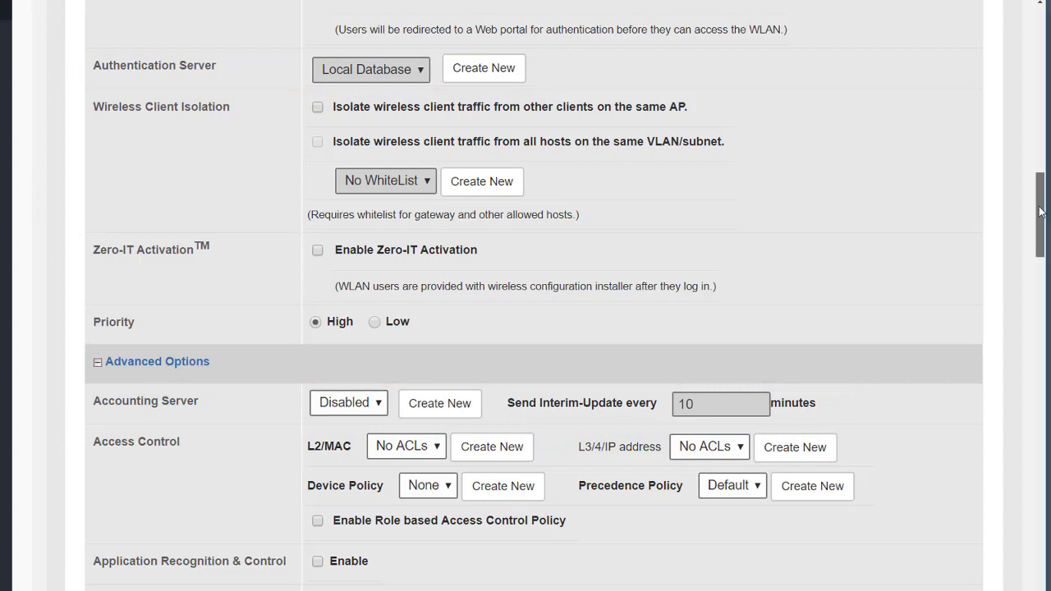
drag(1039, 212, 1039, 257)
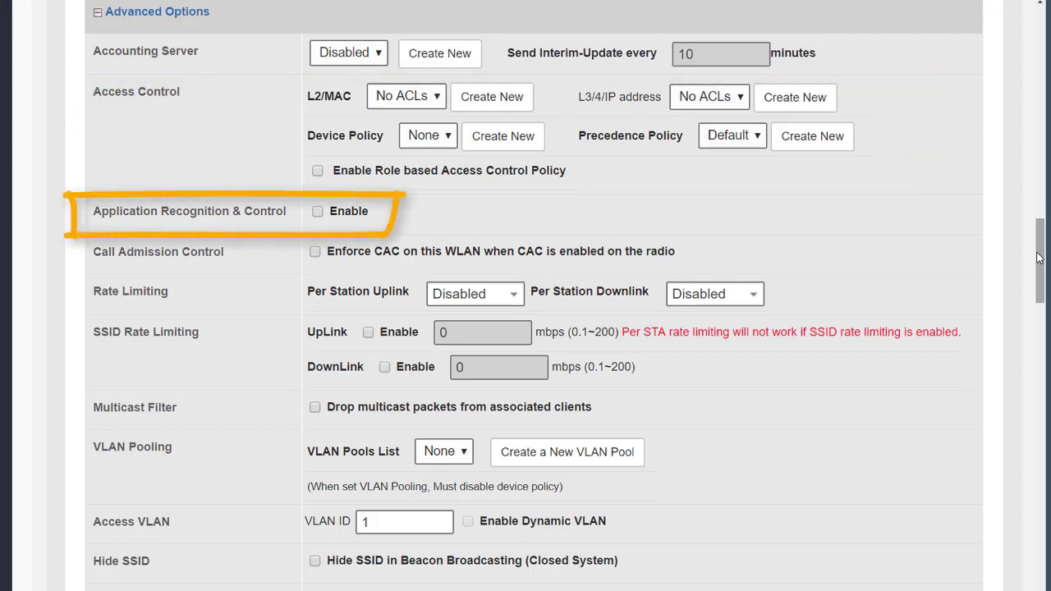
Enable Application Recognition & Control, keeping the No_Denys policy group applied
click(318, 212)
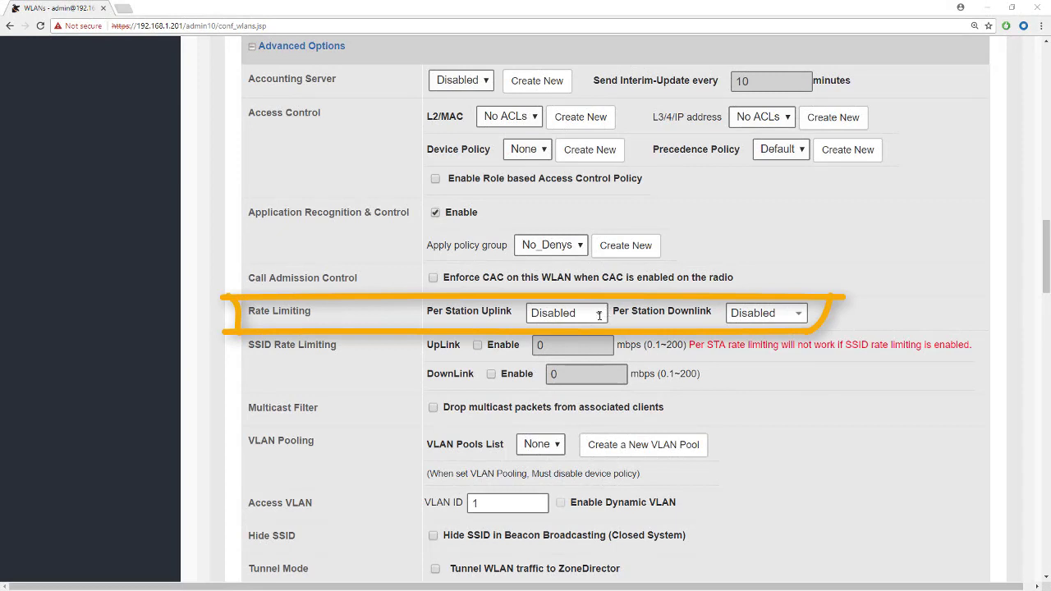
Set per-station rate limits to 10.00mbps uplink and 20.00mbps downlink
click(597, 313)
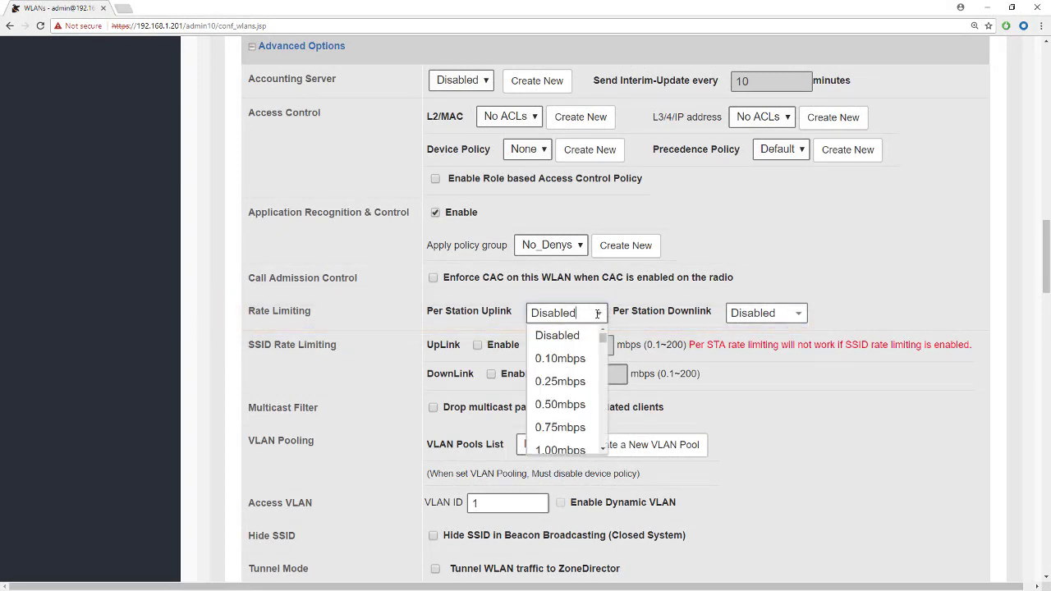
drag(603, 330, 602, 385)
click(560, 349)
click(765, 312)
drag(802, 332, 804, 435)
click(764, 406)
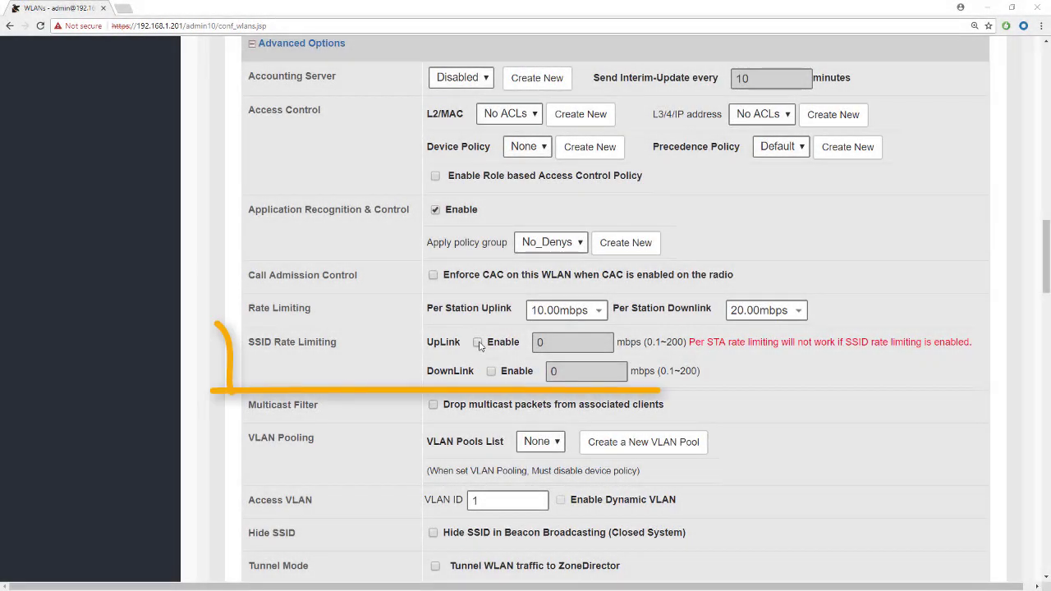
Enable SSID rate limiting with 100 mbps for both uplink and downlink
click(478, 343)
drag(546, 343, 535, 345)
text(100)
click(491, 371)
click(549, 371)
text(100)
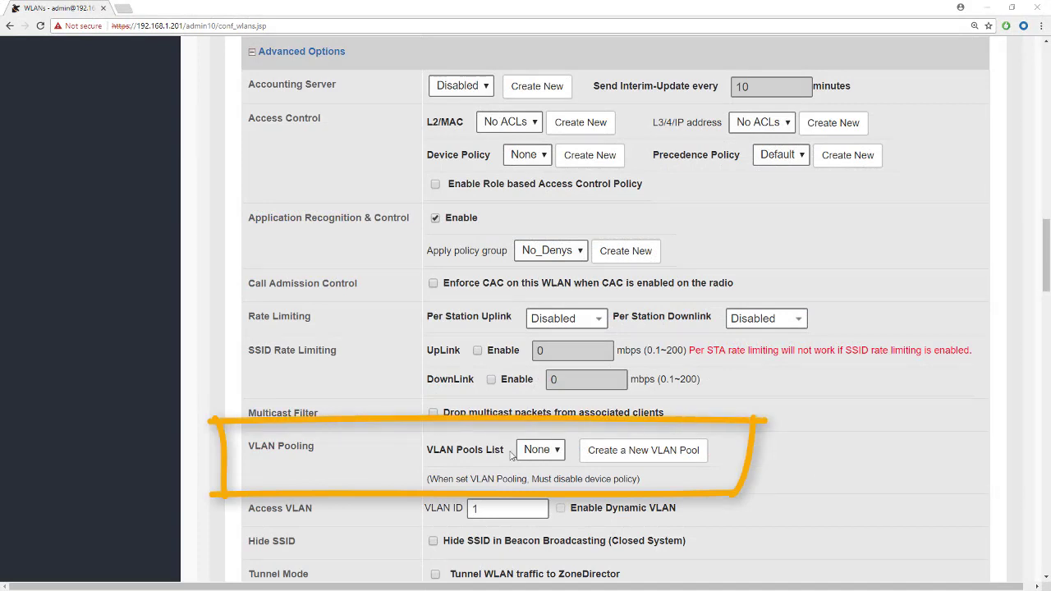
Fill in a new VLAN pool: name VLAN Pool1, description Stadium, VLANs 10,20,30,40,50
click(629, 458)
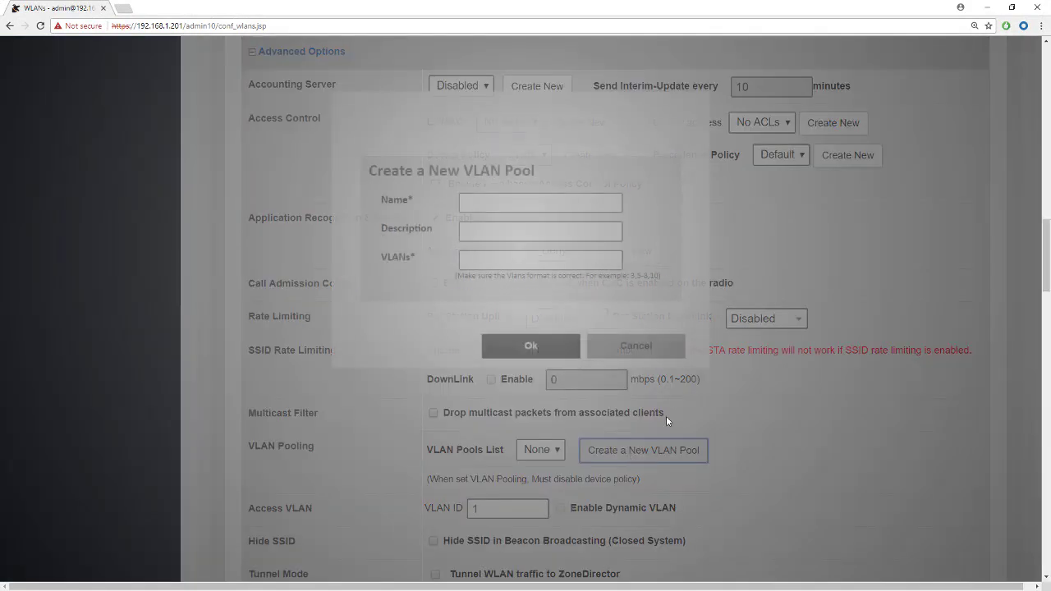
text(VLAN Pool1)
key(Tab)
text(Stadium)
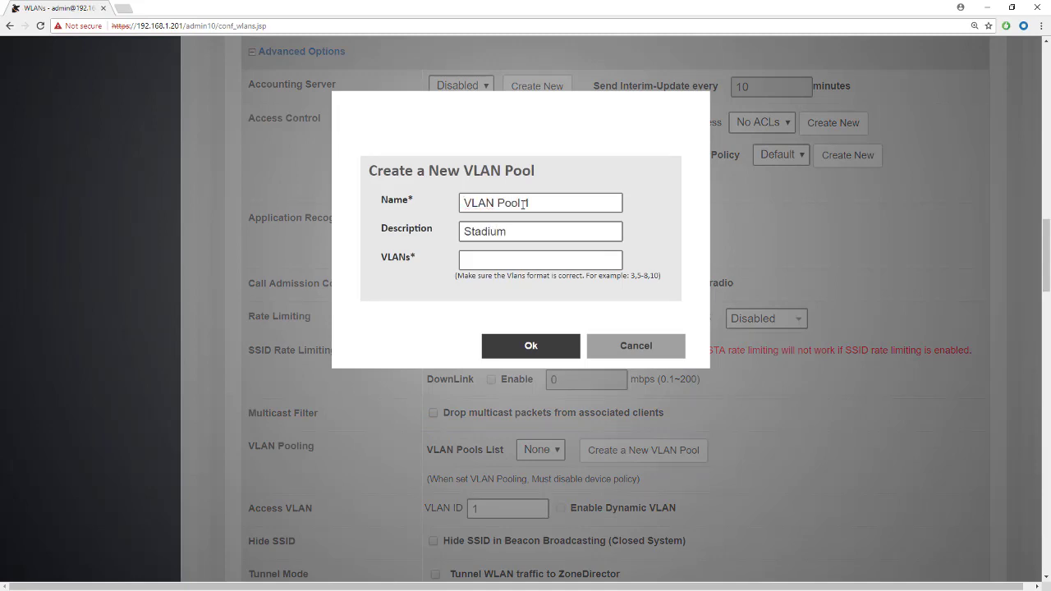
key(Tab)
text(10,20,30,40,50)
Save VLAN Pool1, assign it to StandardWLAN1 with Dynamic VLAN enabled, and save the WLAN
click(531, 349)
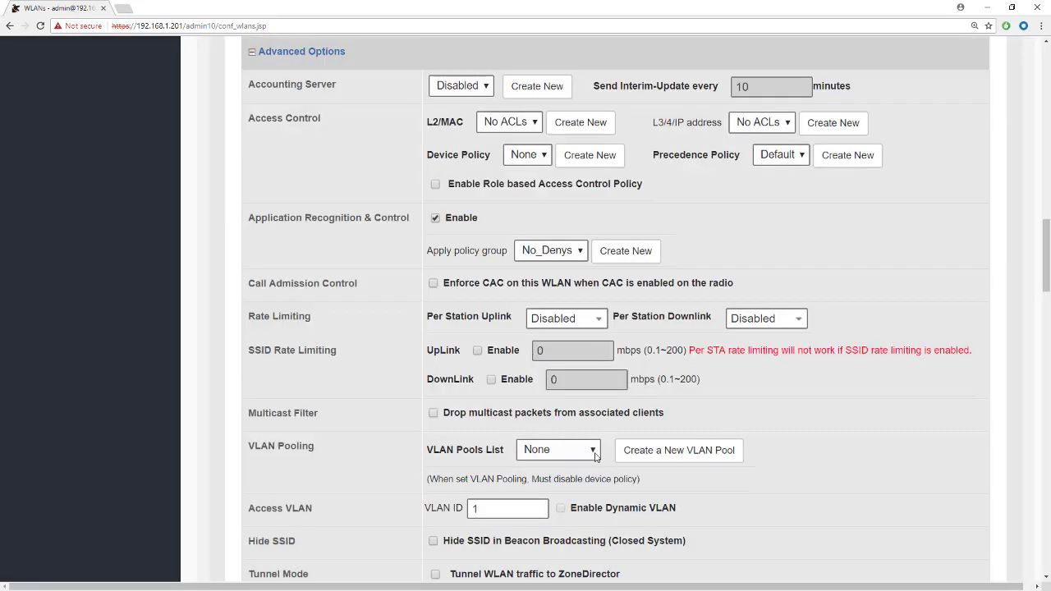
click(596, 456)
click(591, 483)
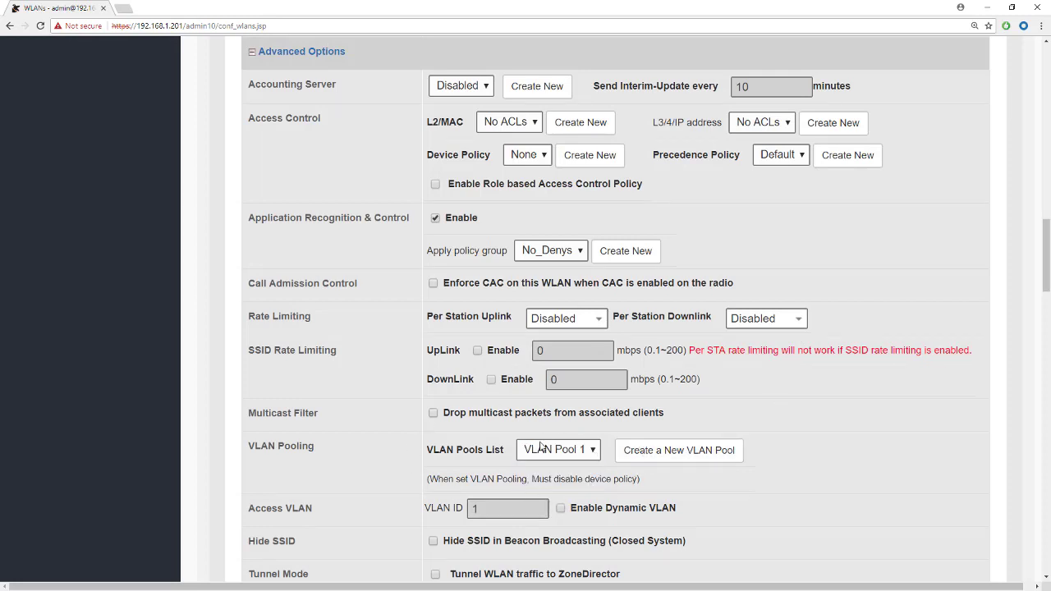
click(560, 508)
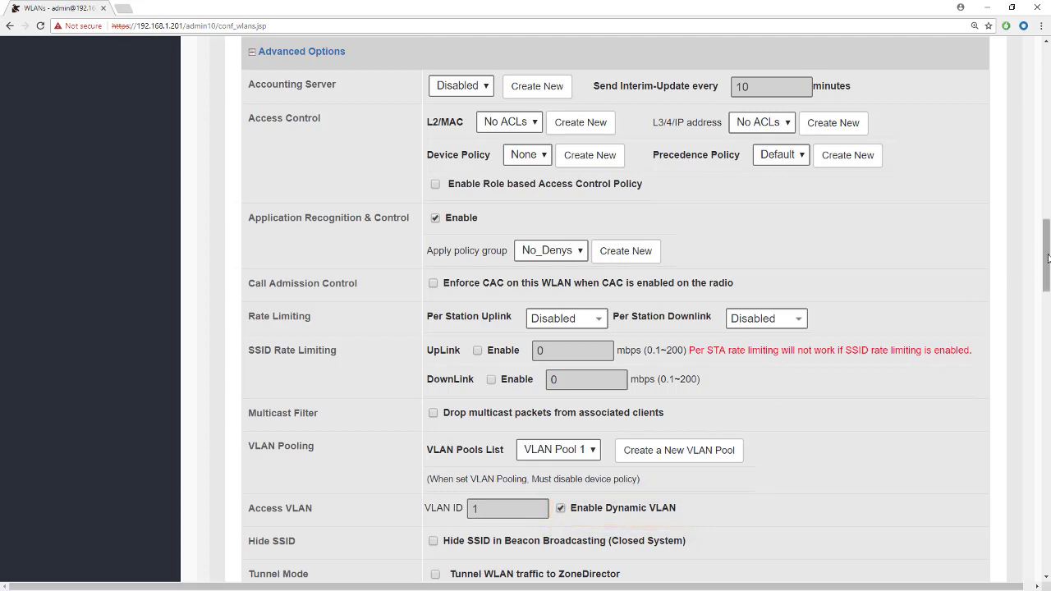
drag(1047, 259, 1048, 375)
click(832, 410)
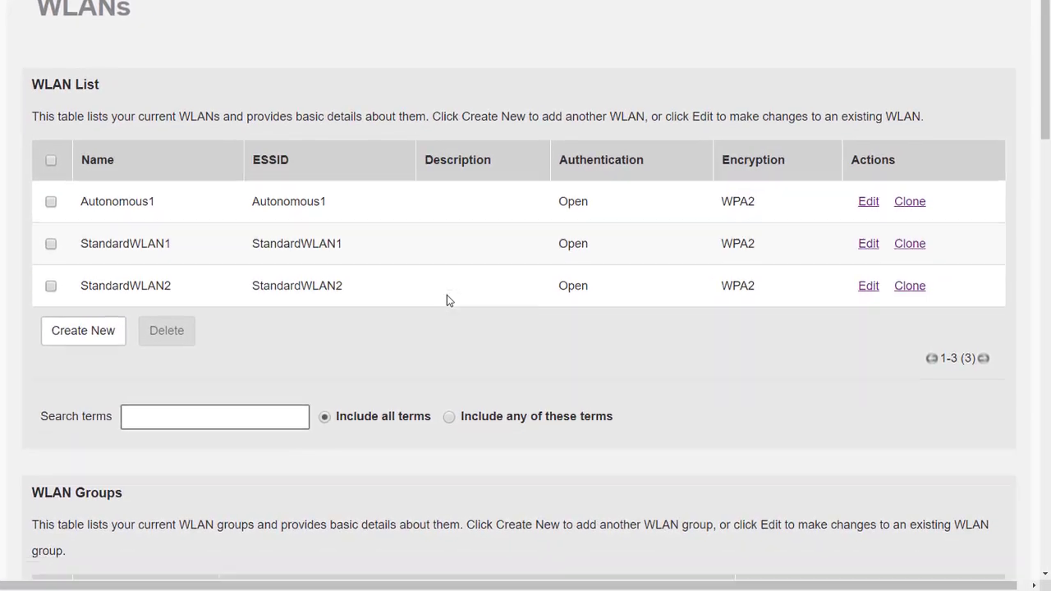
Scroll to Access Control and VLAN Pooling, showing Device Policy None beside VLAN Pool 1
scroll(484, 315, down, 7)
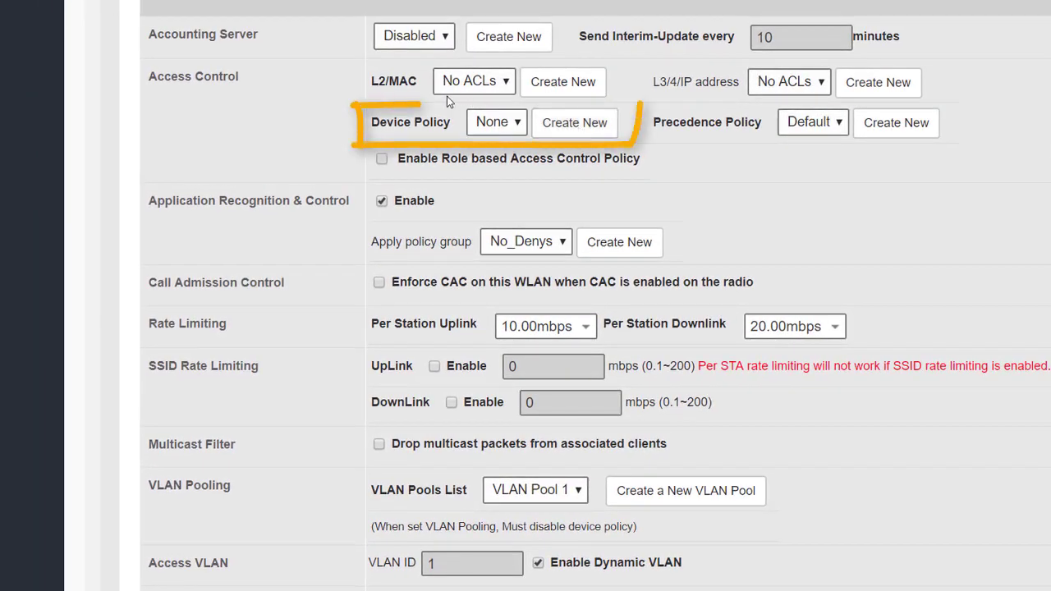
click(602, 129)
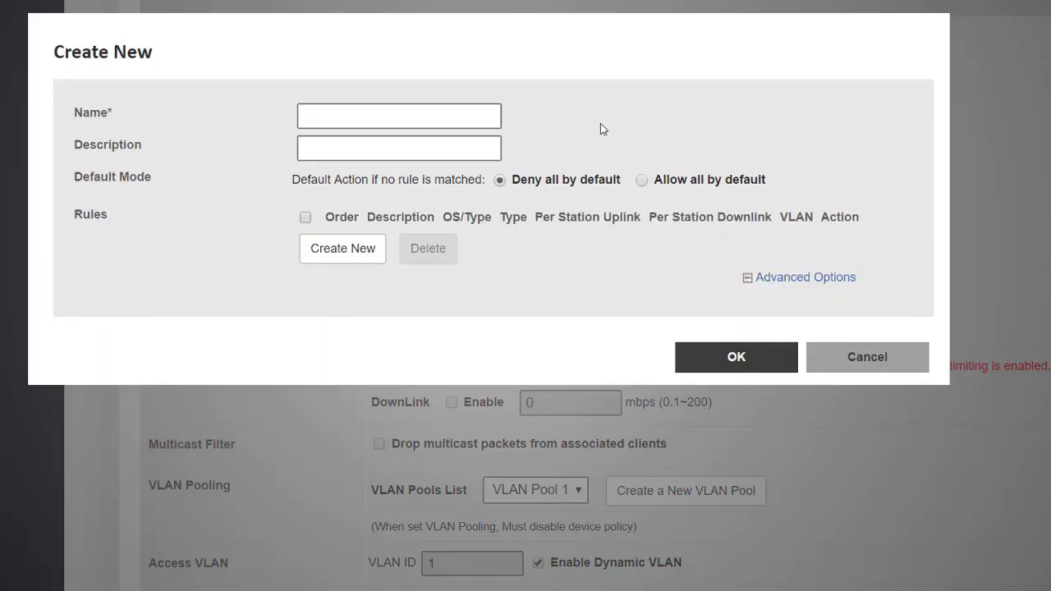
click(353, 258)
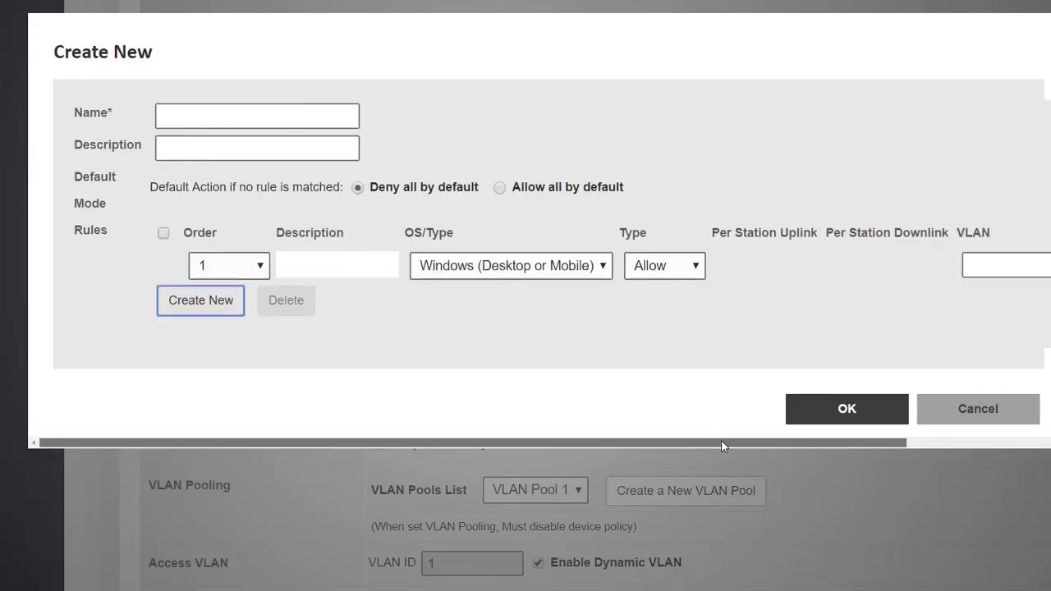
drag(721, 443, 874, 450)
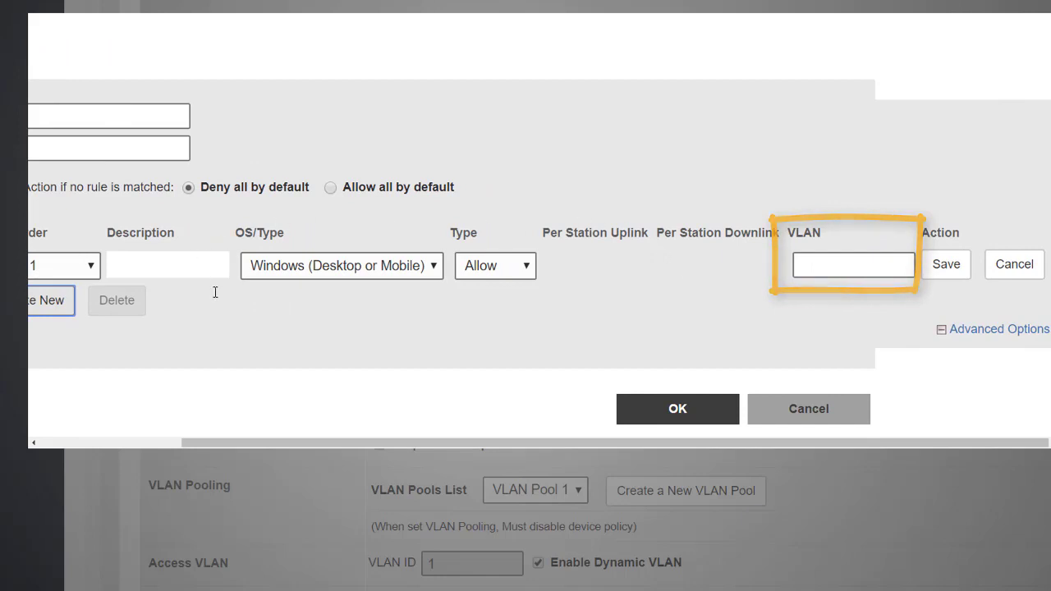
click(781, 412)
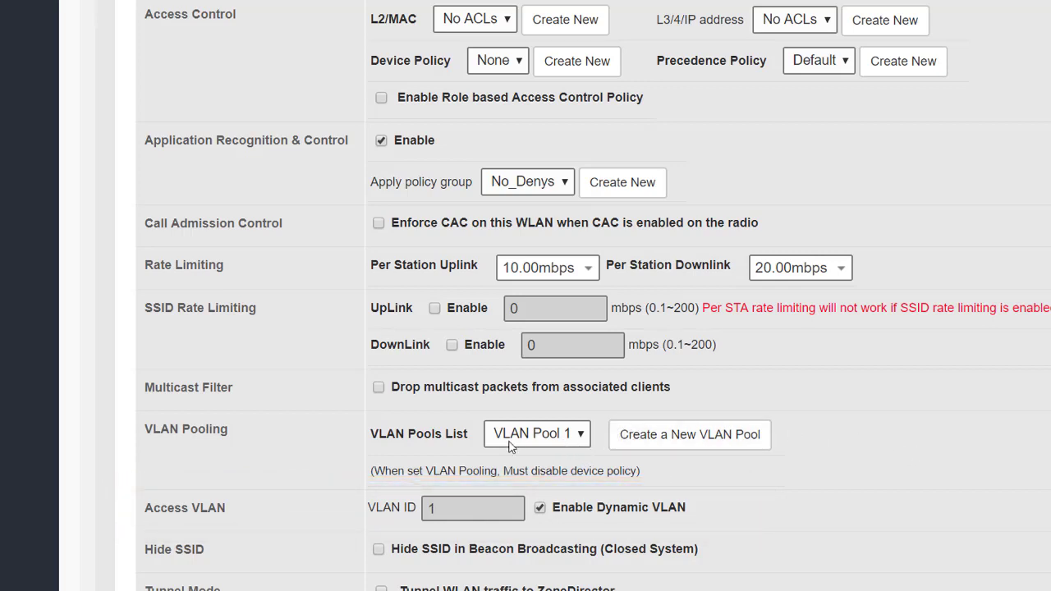
Clear Dynamic VLAN and set VLAN Pools List to None, making access VLAN ID 1 editable
click(538, 509)
click(555, 435)
click(562, 459)
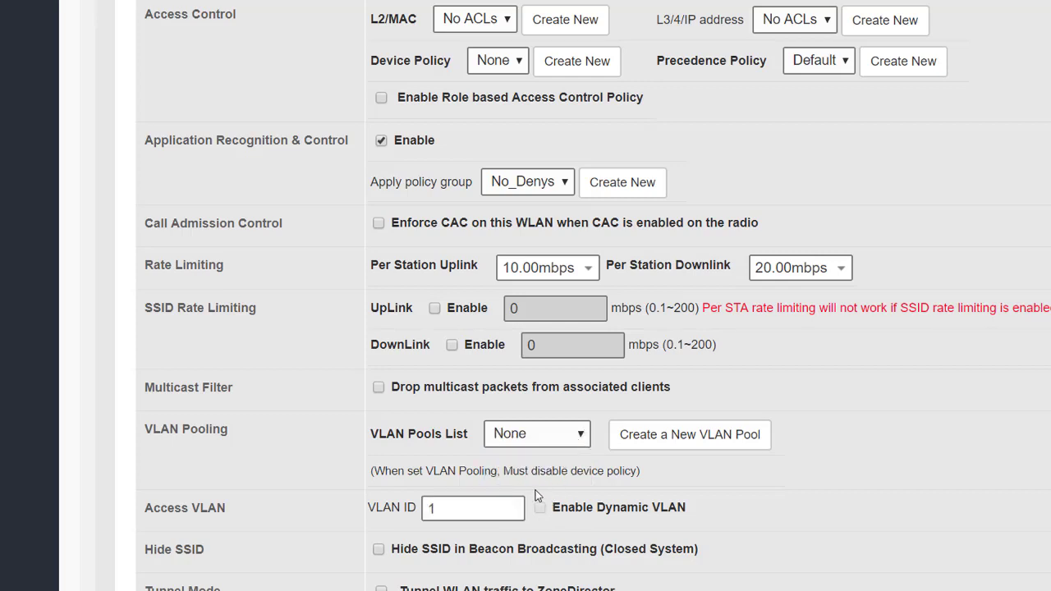